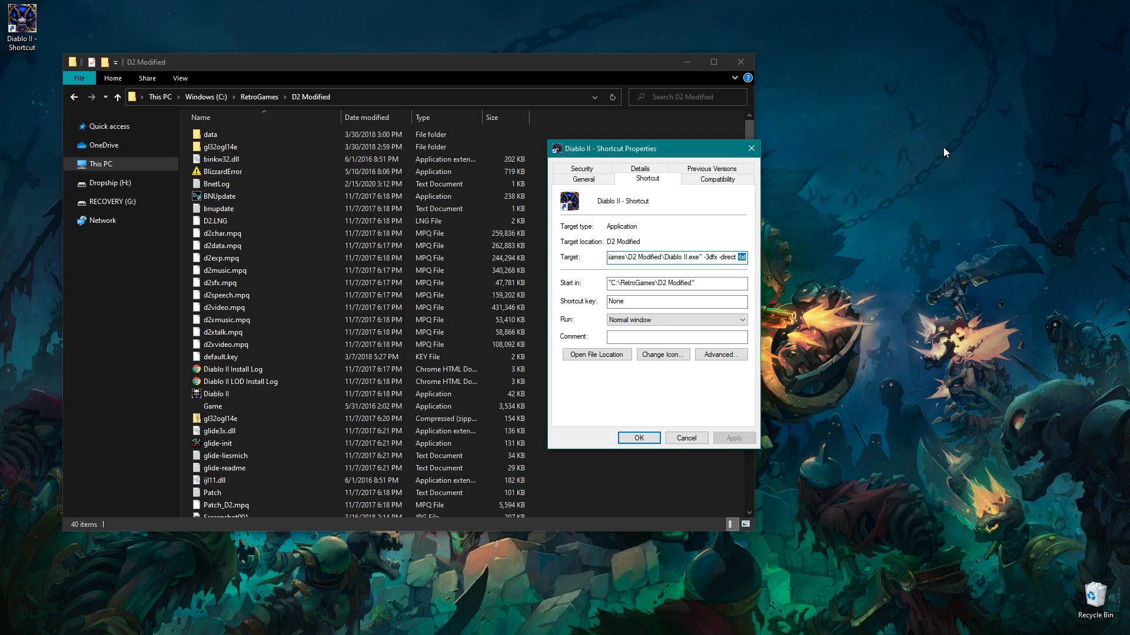
Move the Diablo II shortcut Properties window to the right, beside the D2 Modified file list.
drag(656, 147, 913, 144)
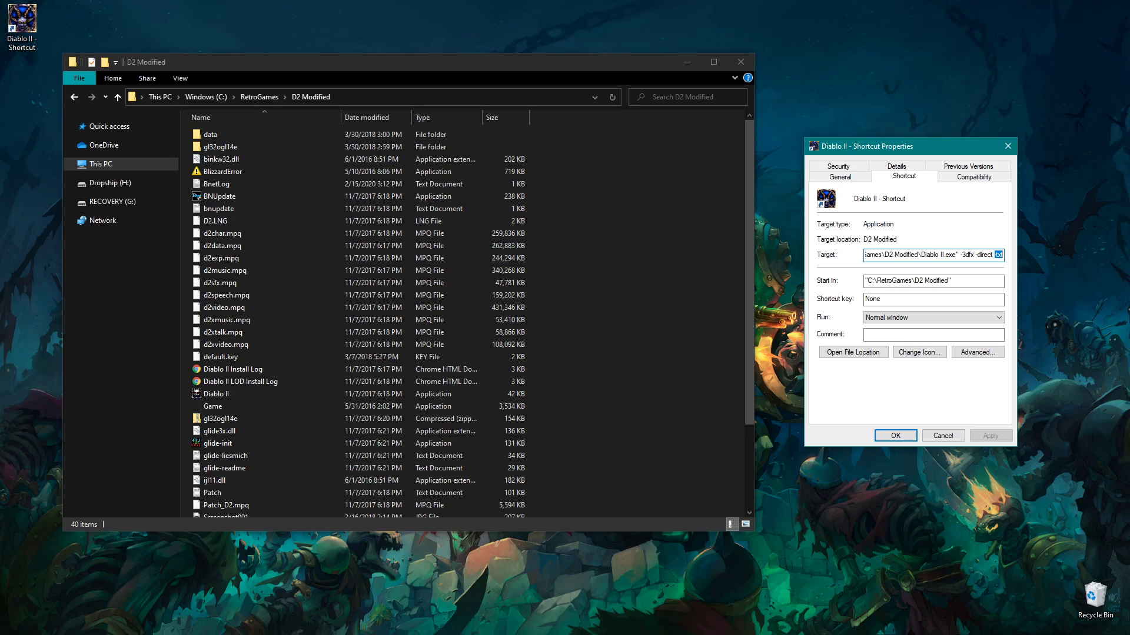
Check the Runes.txt post in Discord's #other-downloads, minimize Discord, and go up to RetroGames.
key(alt+Tab)
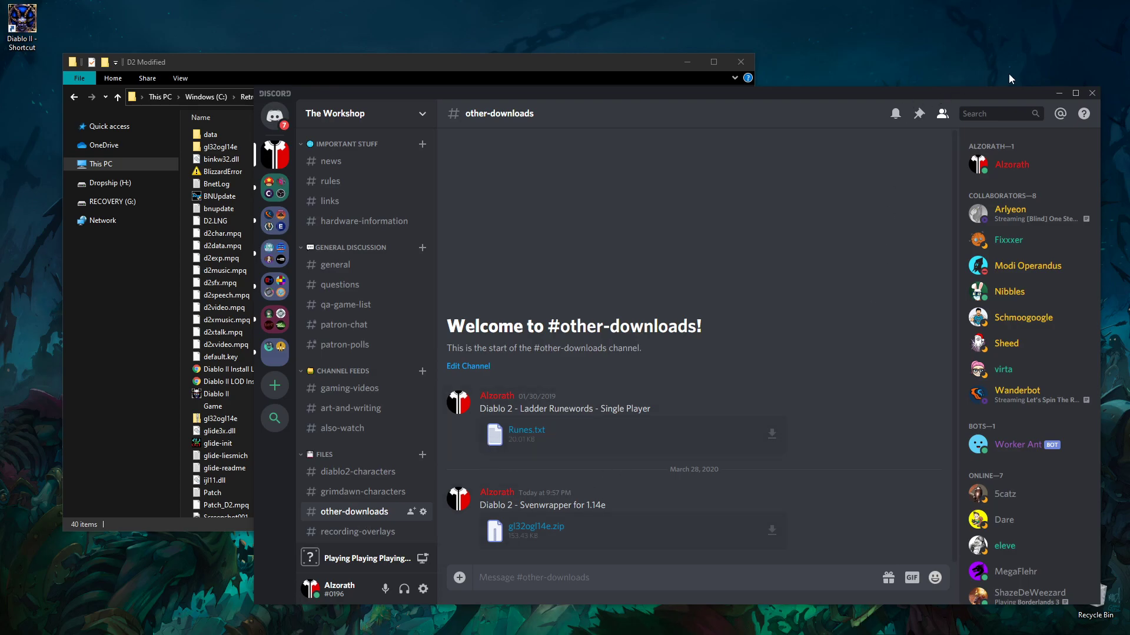
click(1062, 95)
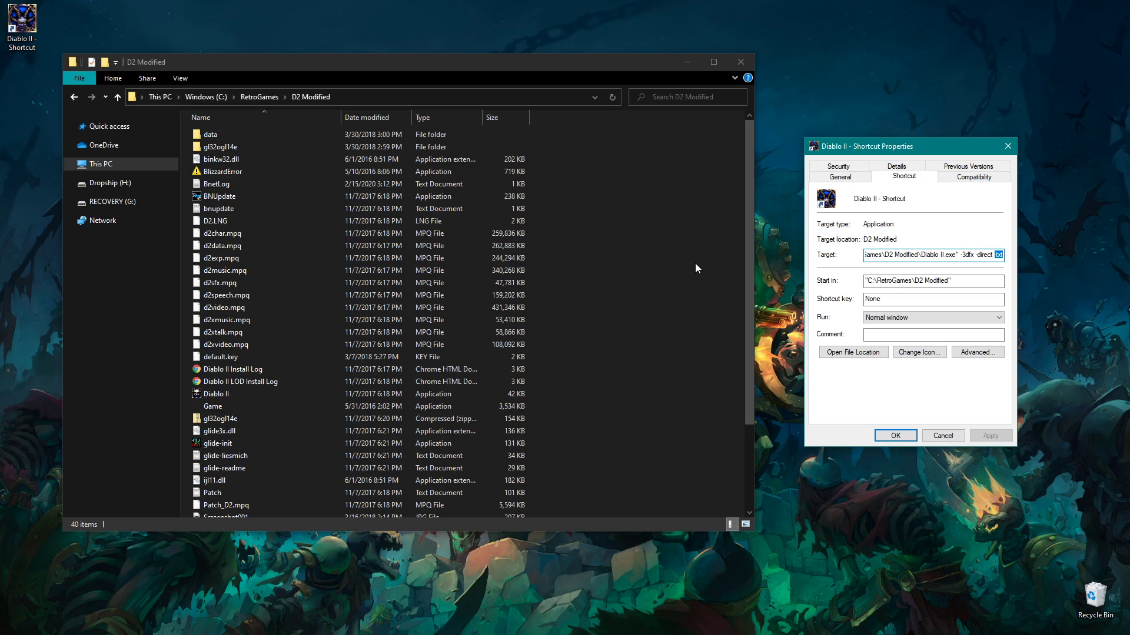
click(261, 97)
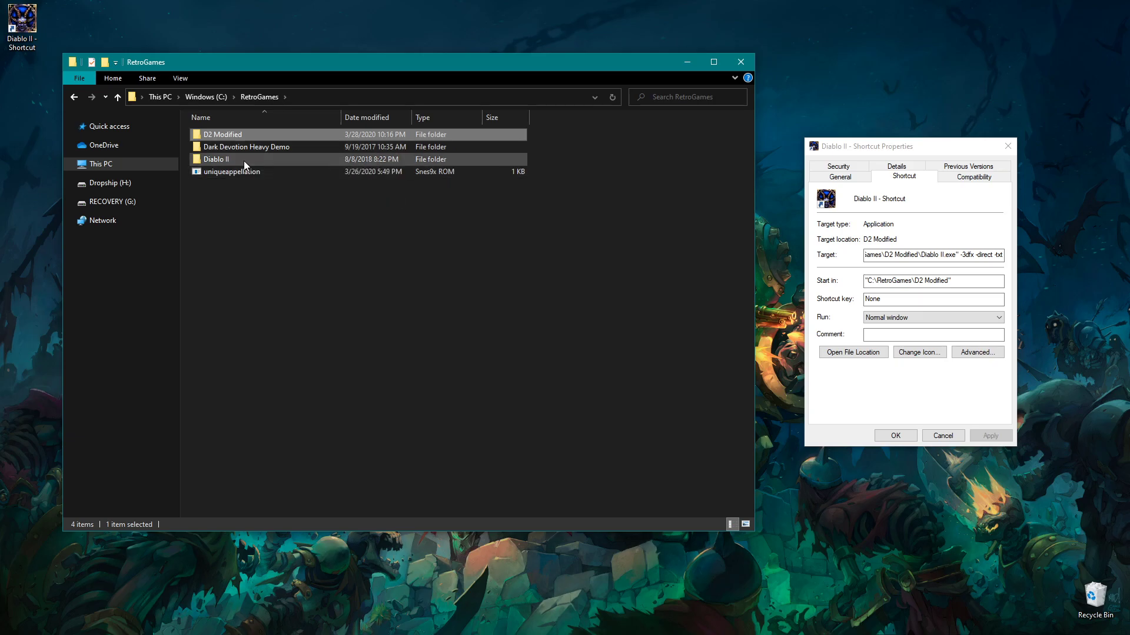
Open D2 Modified\data\global\excel, the folder holding the Runes text file.
double_click(231, 134)
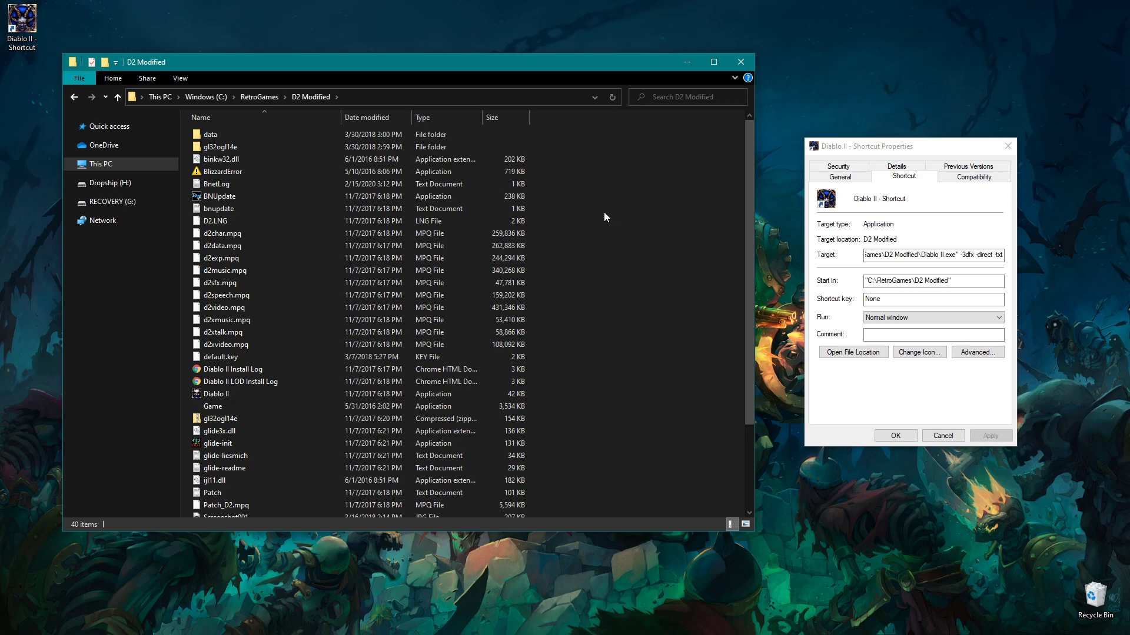
double_click(225, 133)
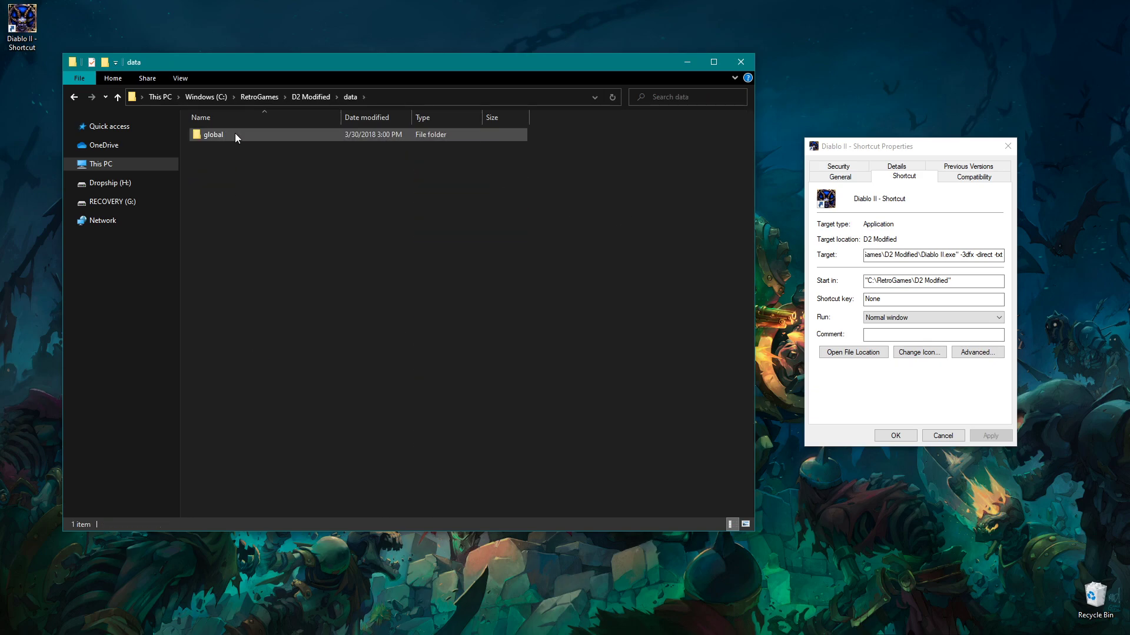
double_click(235, 133)
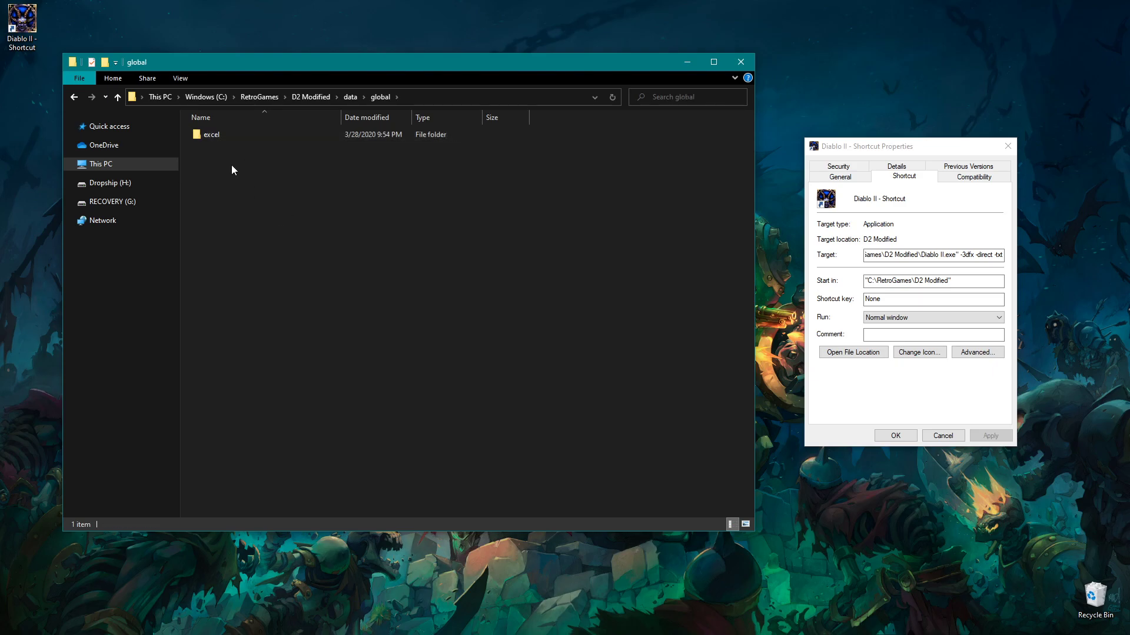
double_click(228, 135)
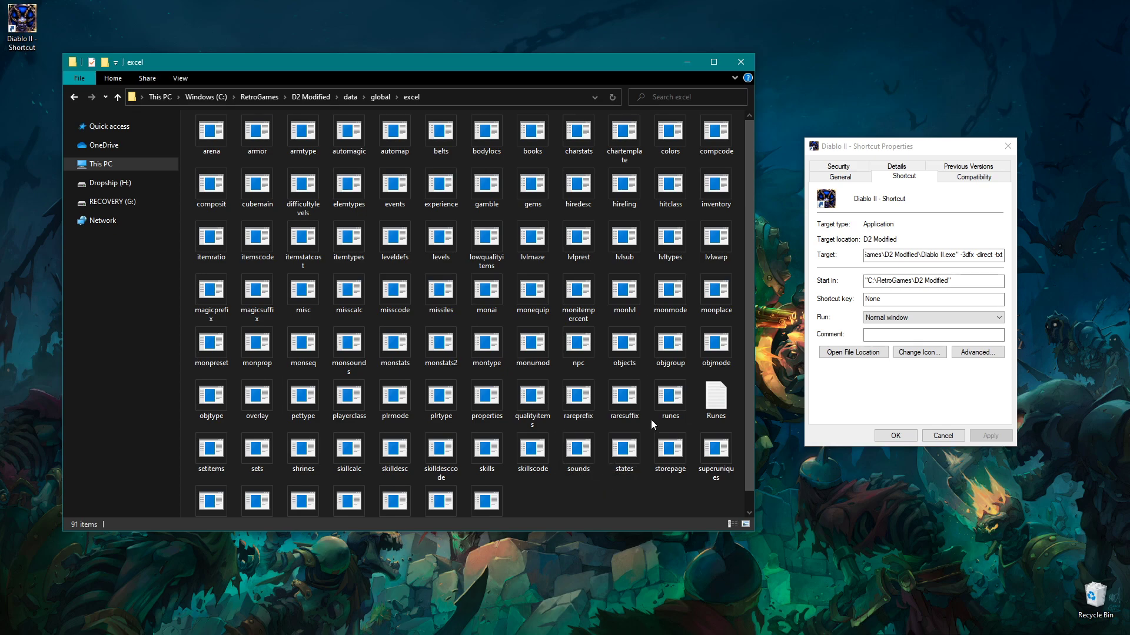
click(718, 401)
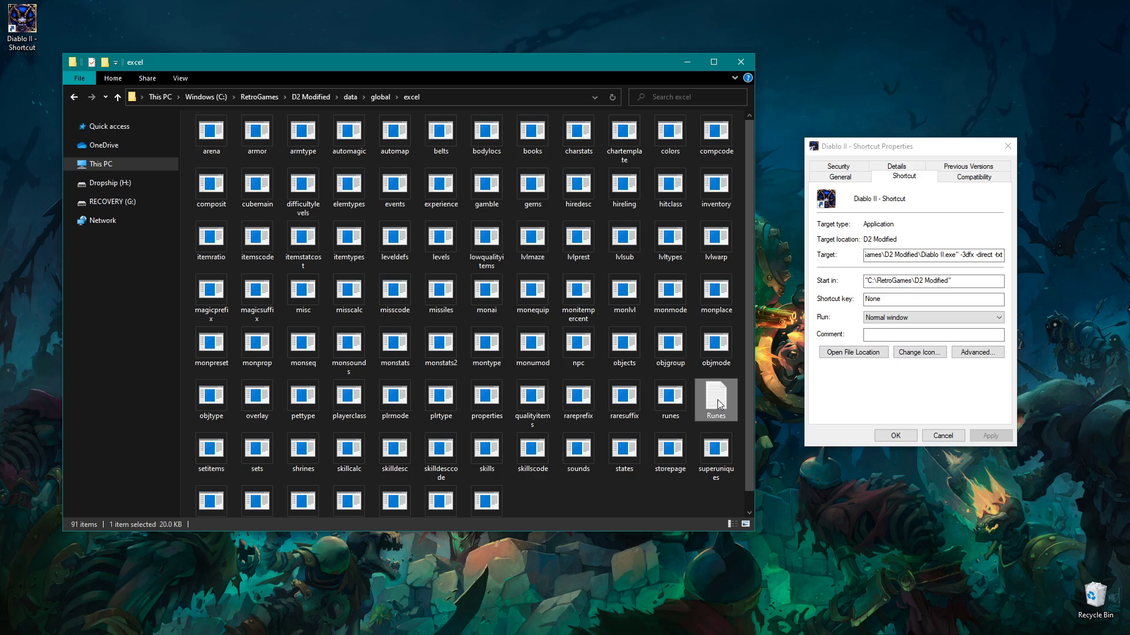
click(933, 335)
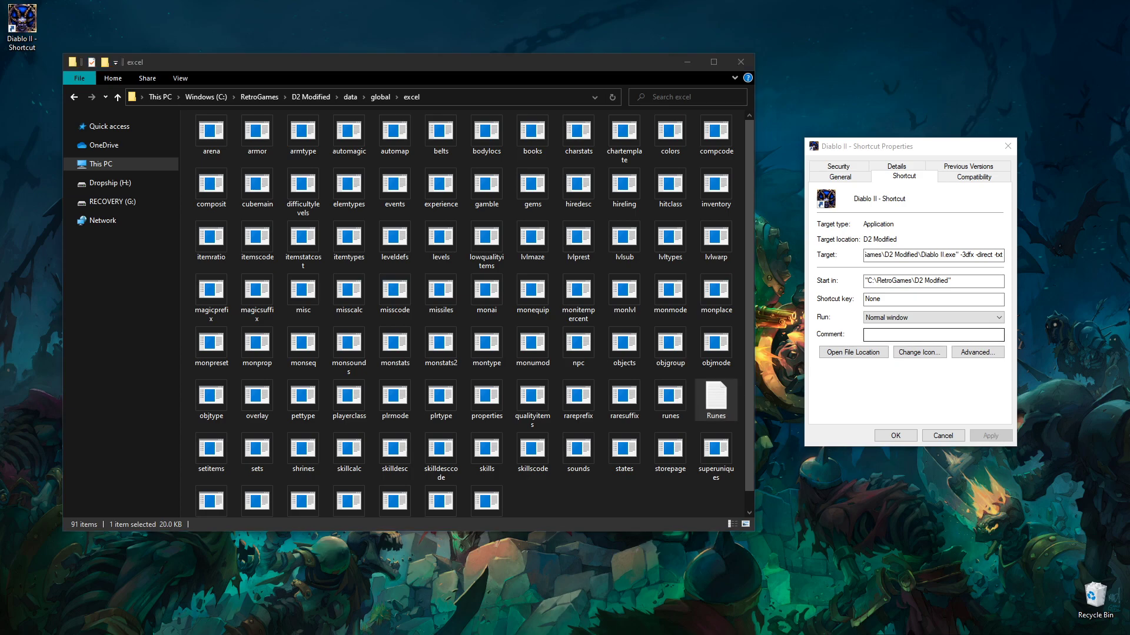
double_click(716, 399)
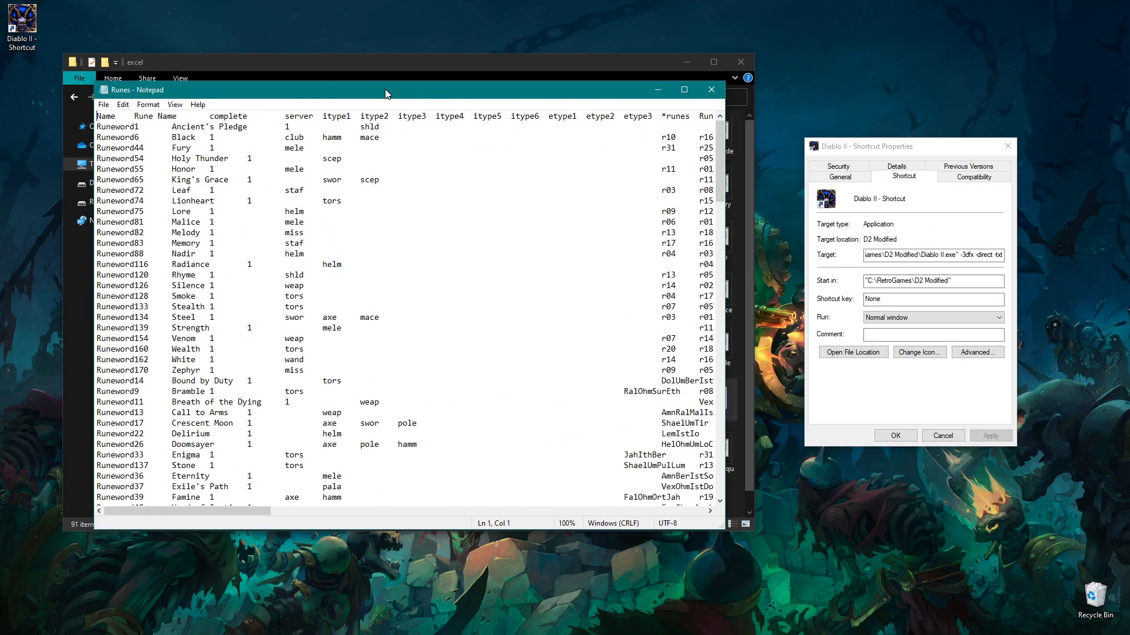
drag(385, 94, 397, 94)
scroll(547, 212, down, 4)
scroll(546, 212, up, 4)
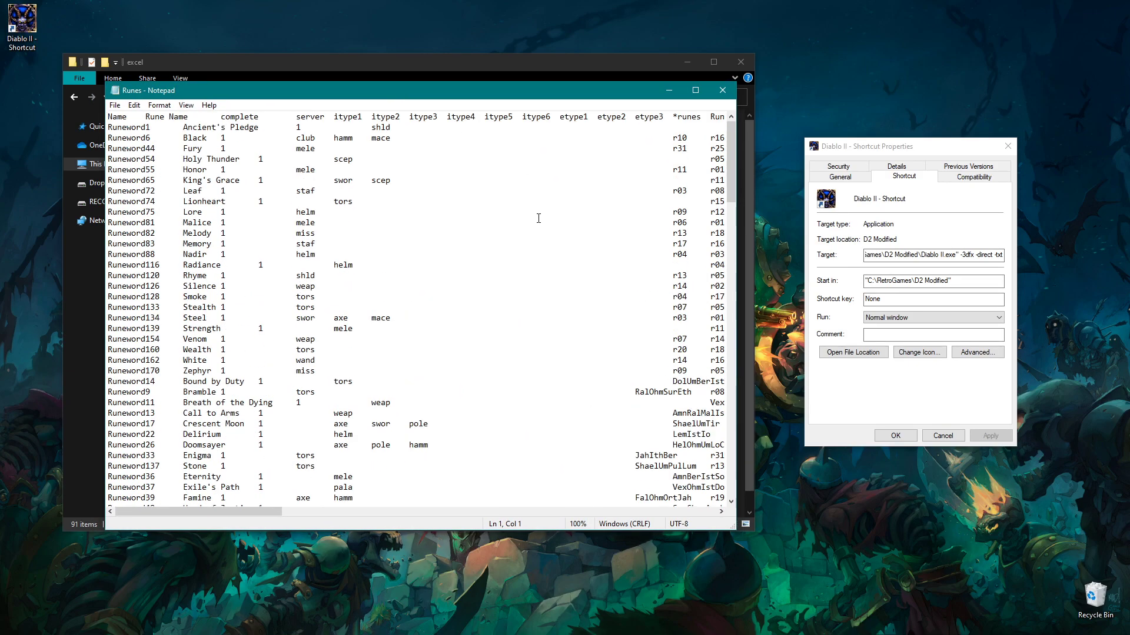
scroll(538, 218, down, 16)
scroll(530, 253, down, 20)
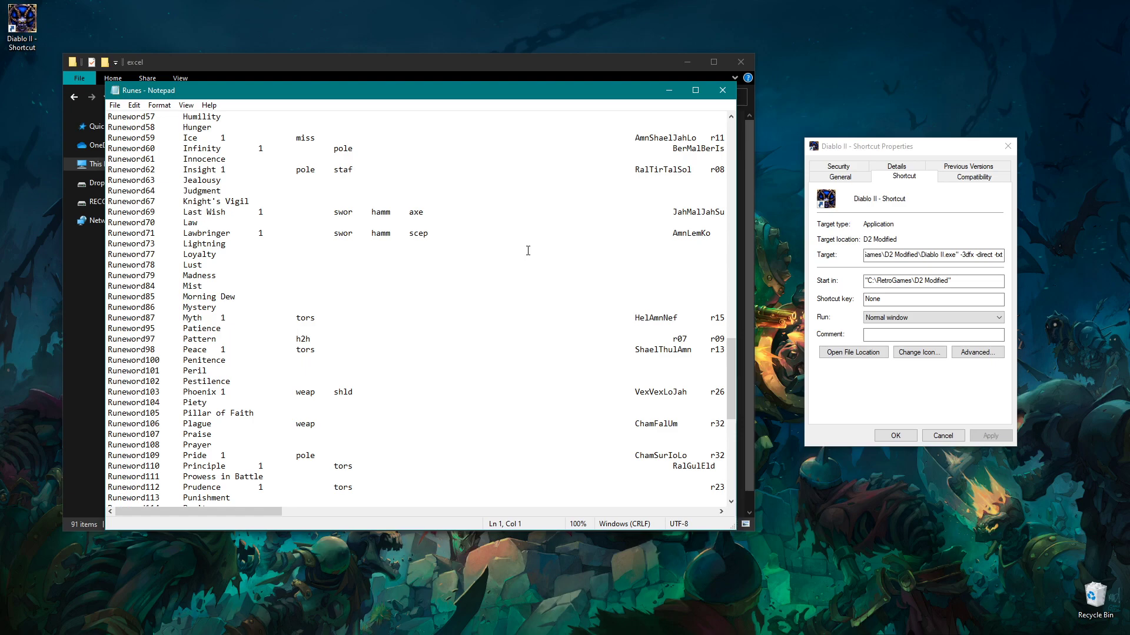
click(723, 91)
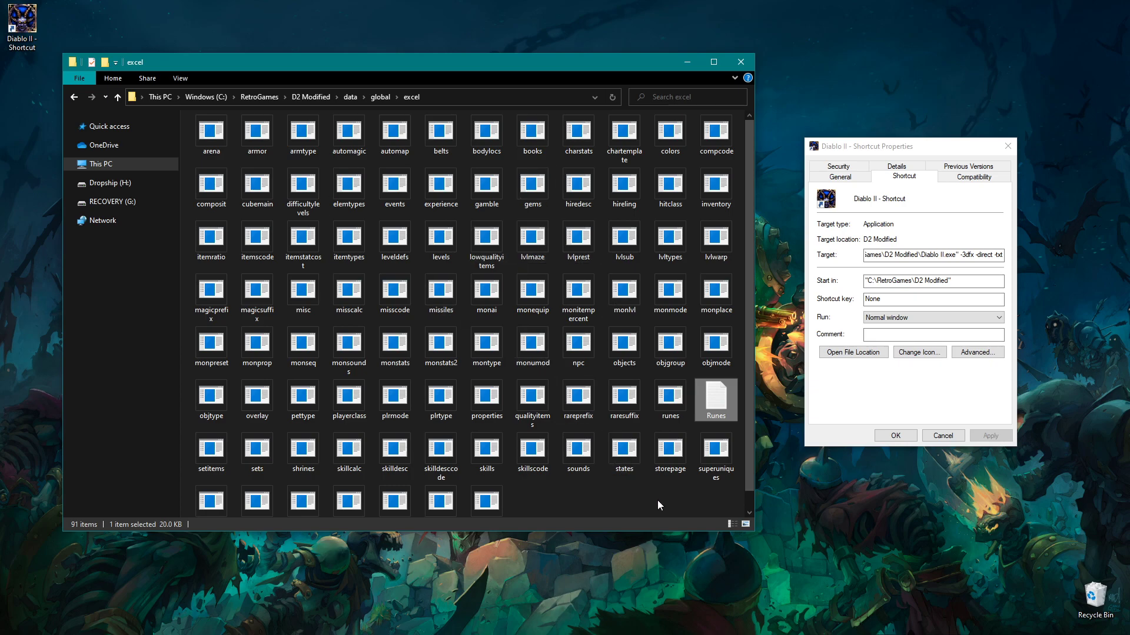
Return to the D2 Modified folder, then create and delete a Diablo II shortcut.
scroll(637, 496, down, 1)
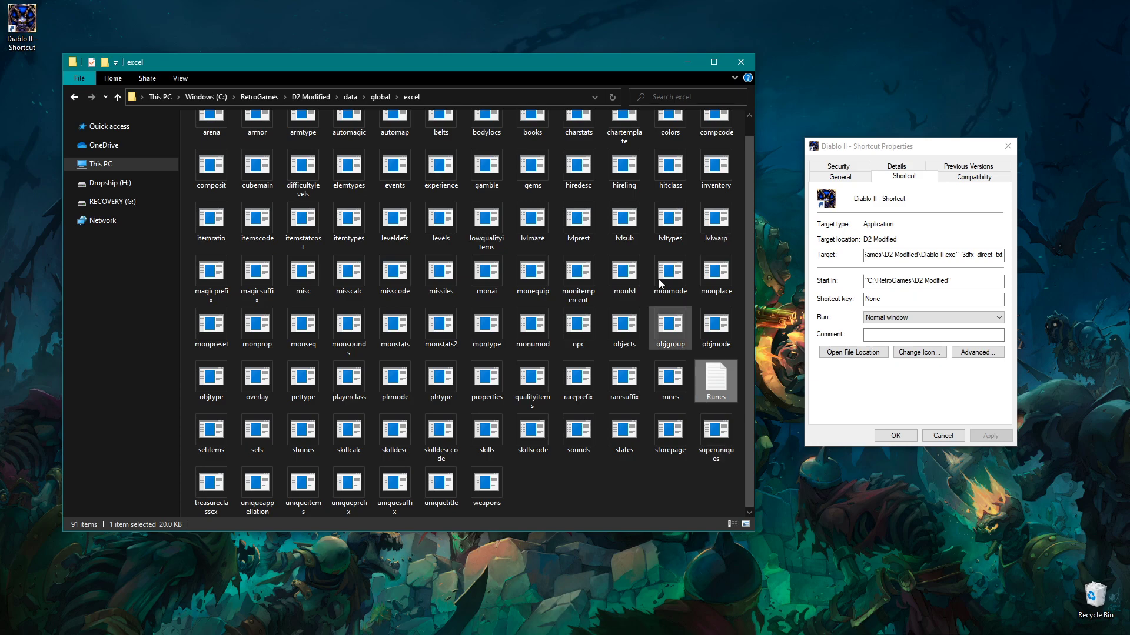
scroll(506, 300, up, 1)
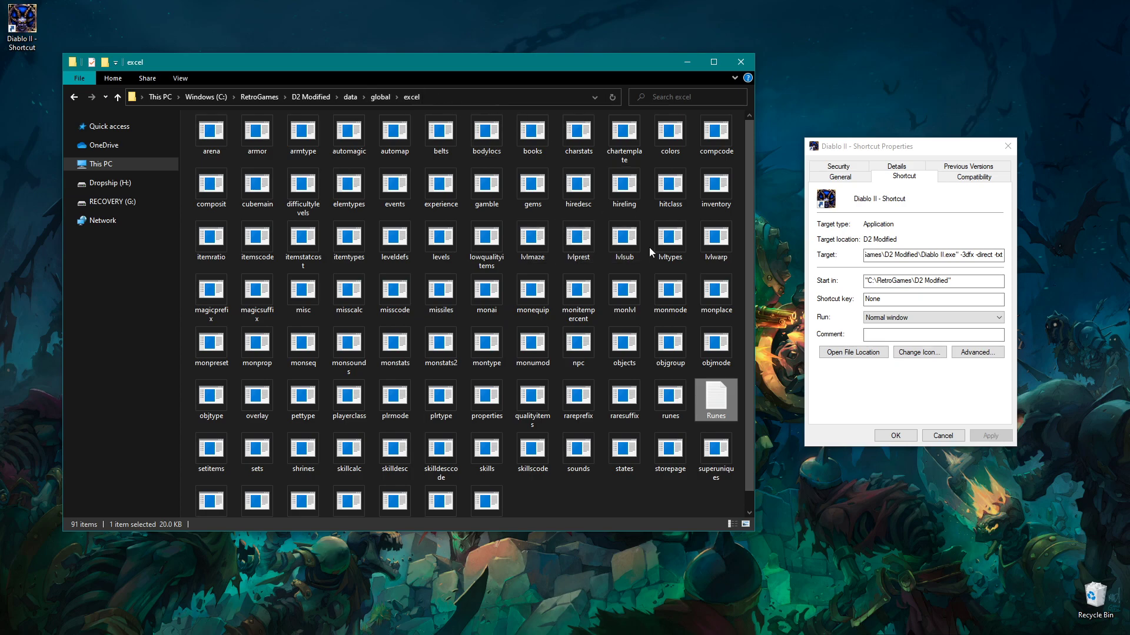
click(306, 97)
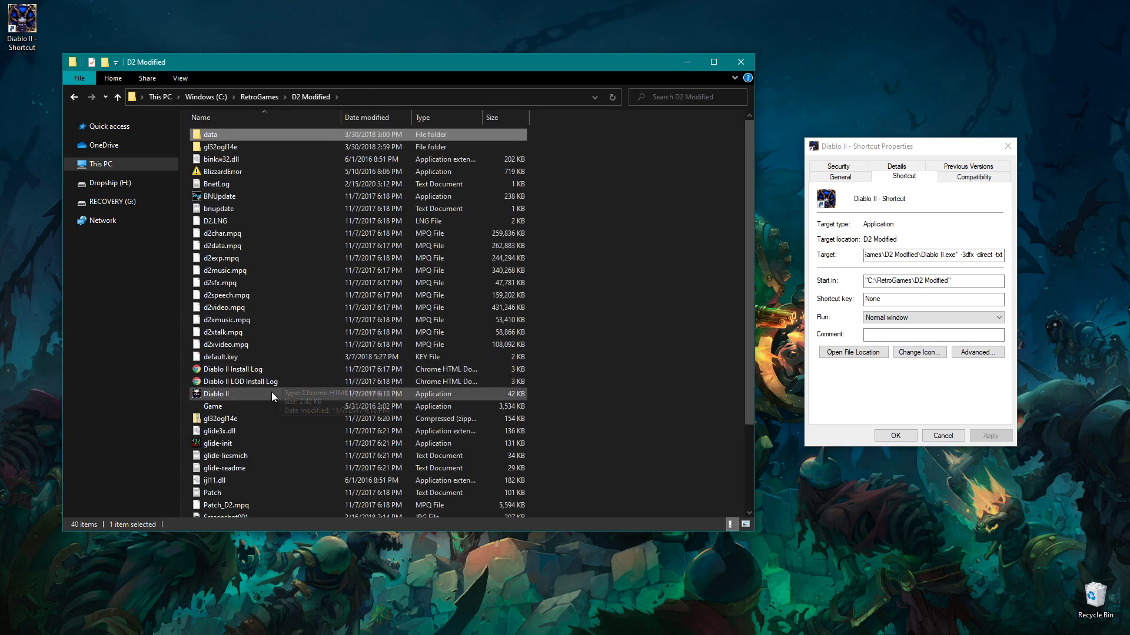
mouse_move(271, 396)
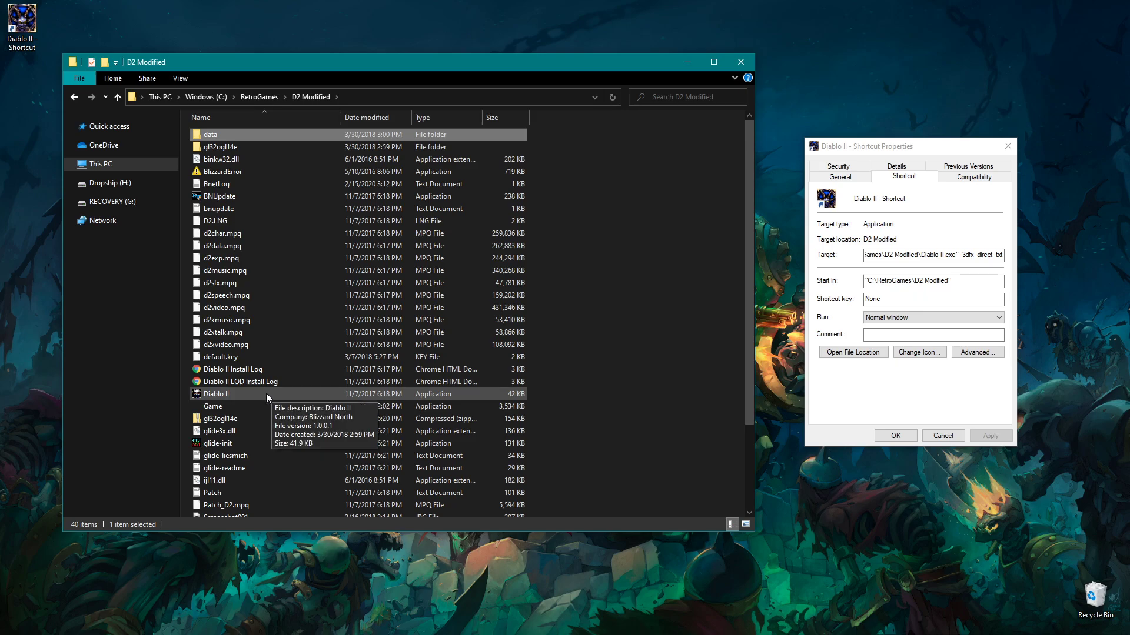
right_click(266, 393)
right_click(215, 392)
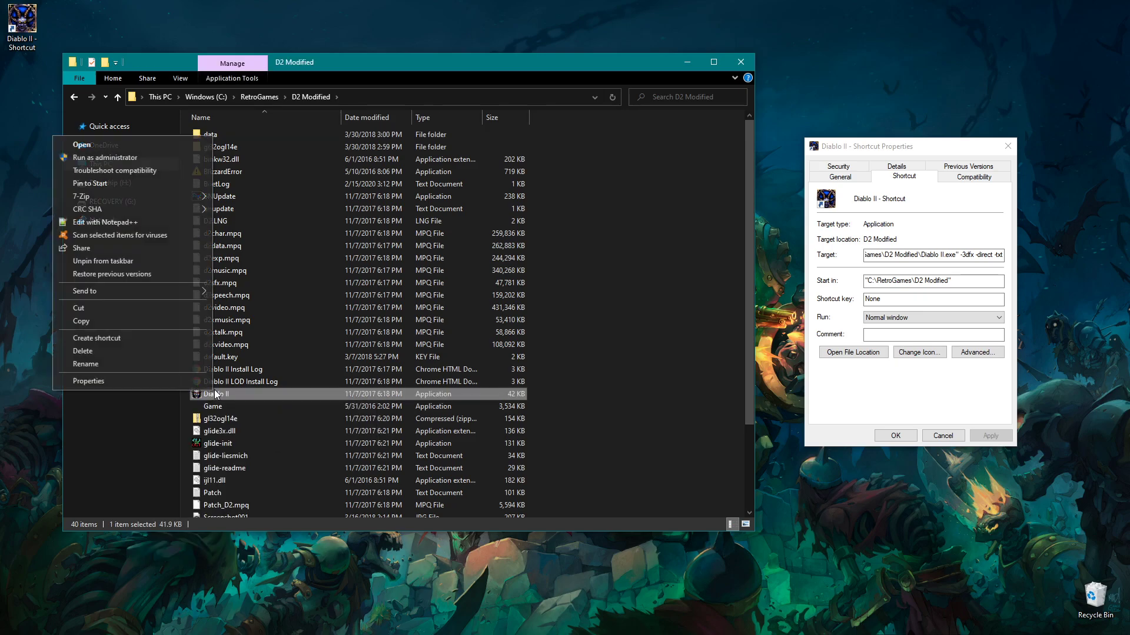
click(167, 338)
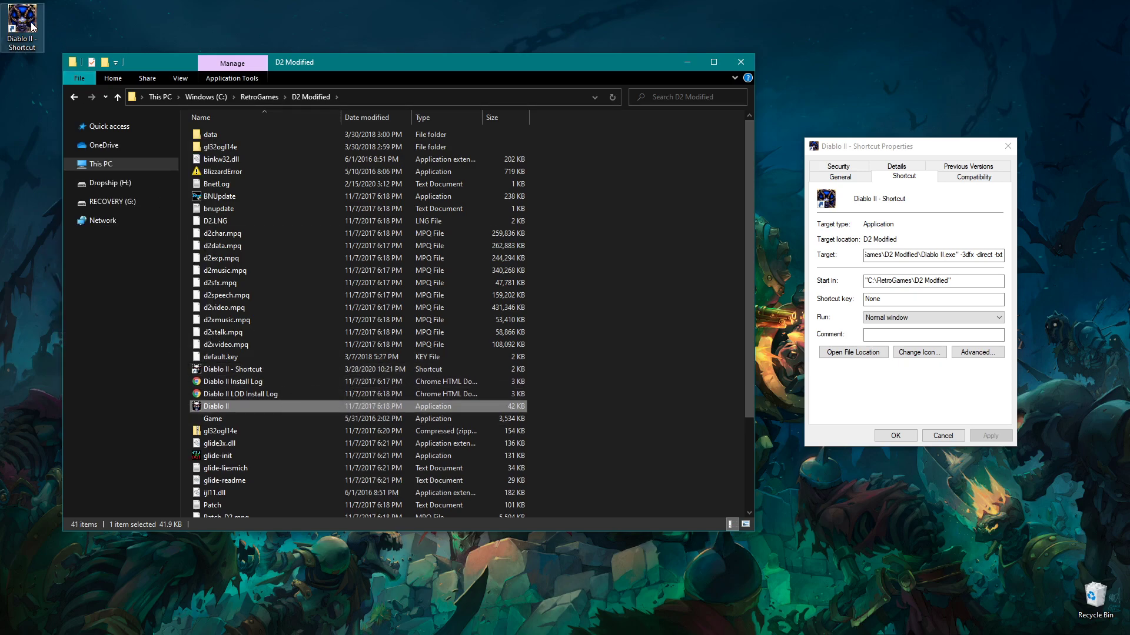
right_click(236, 373)
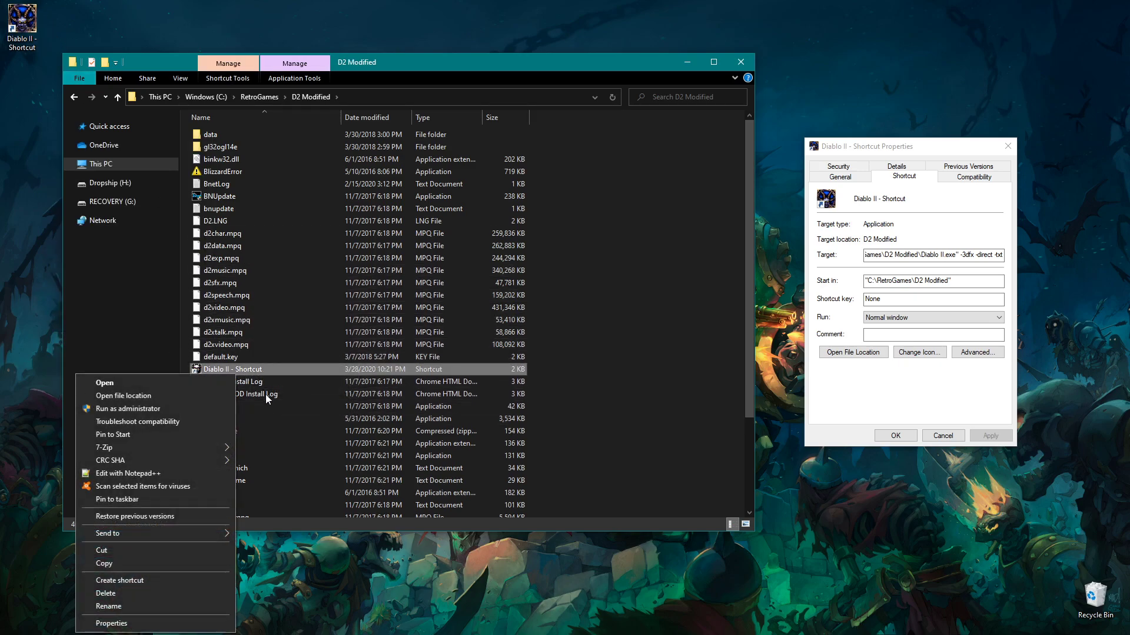
click(175, 593)
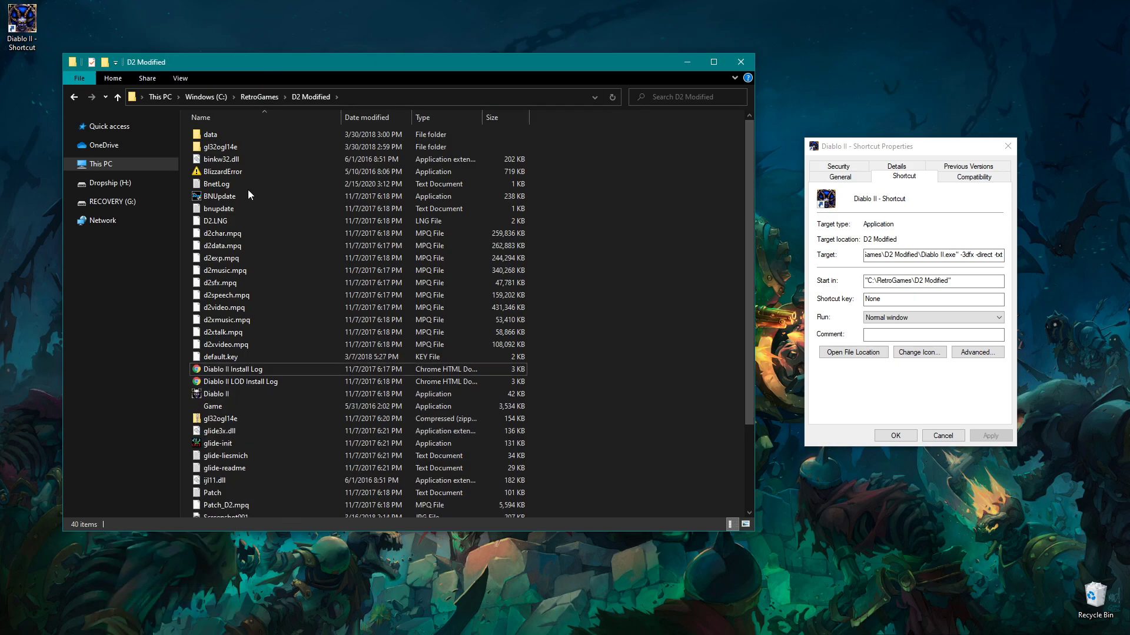
Reopen the Properties of the Diablo II shortcut on the desktop.
click(23, 14)
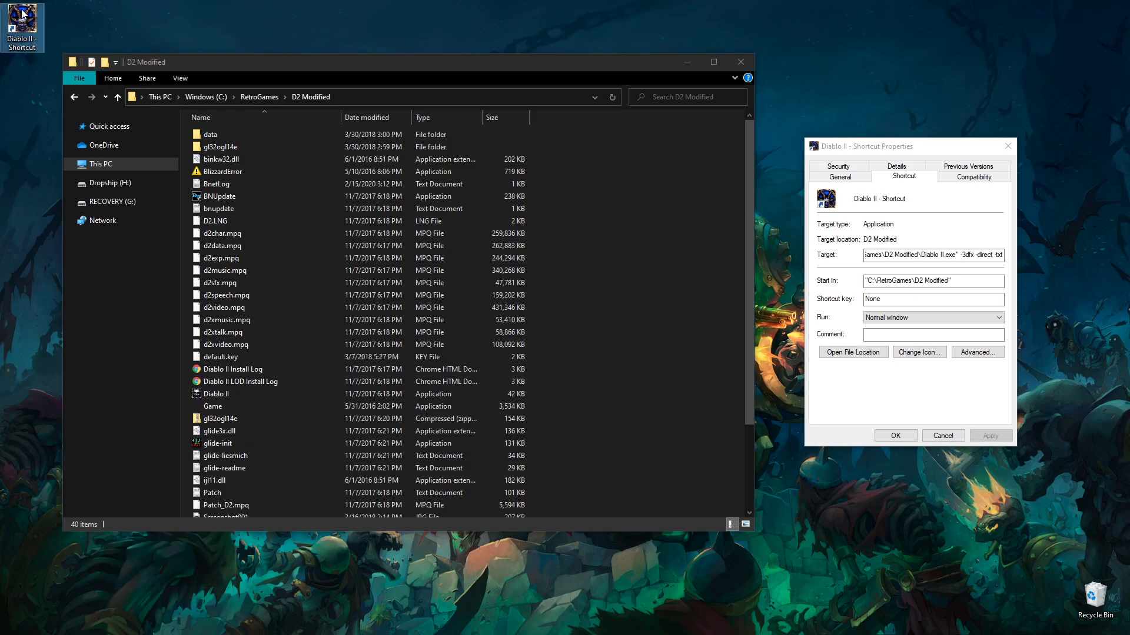
right_click(23, 15)
click(68, 256)
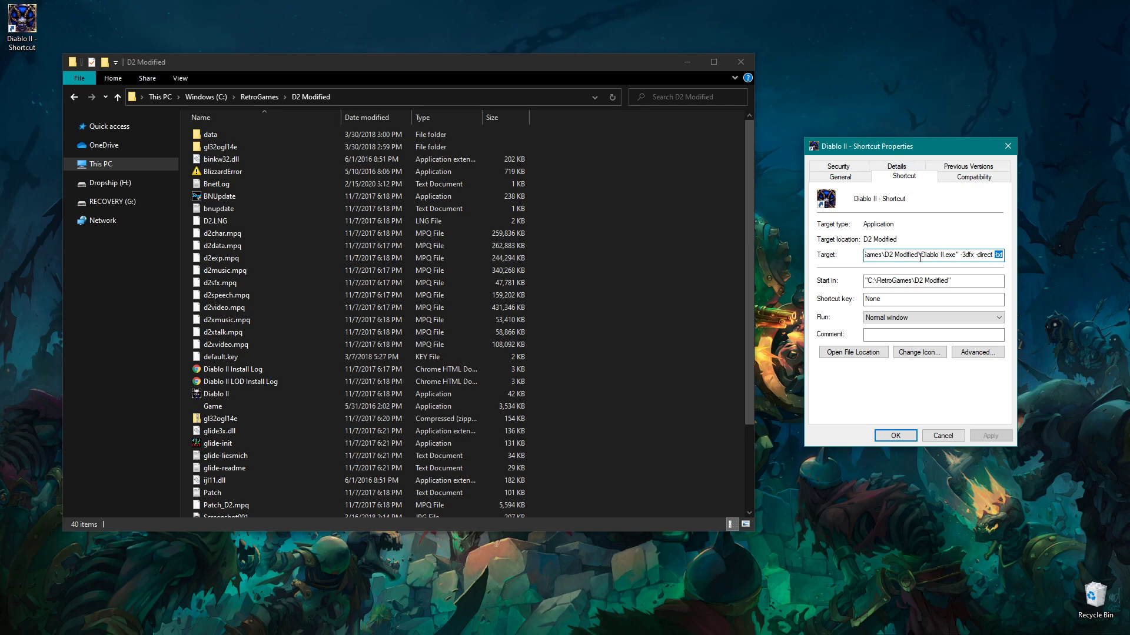
click(957, 254)
key(Home)
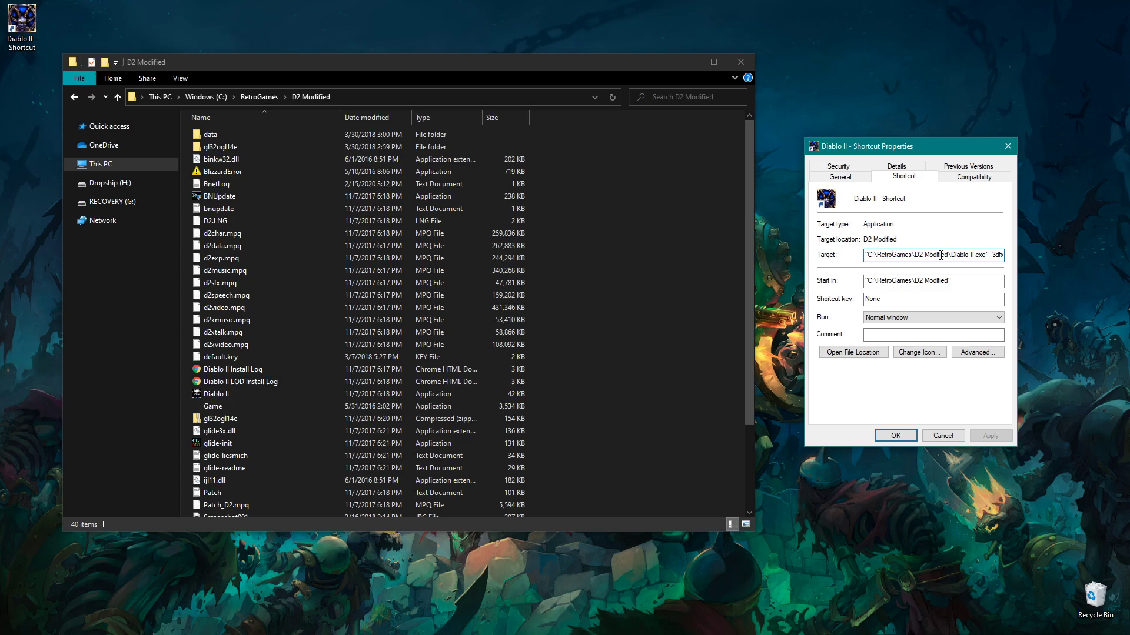
key(End)
key(ctrl+Left)
key(ctrl+Left)
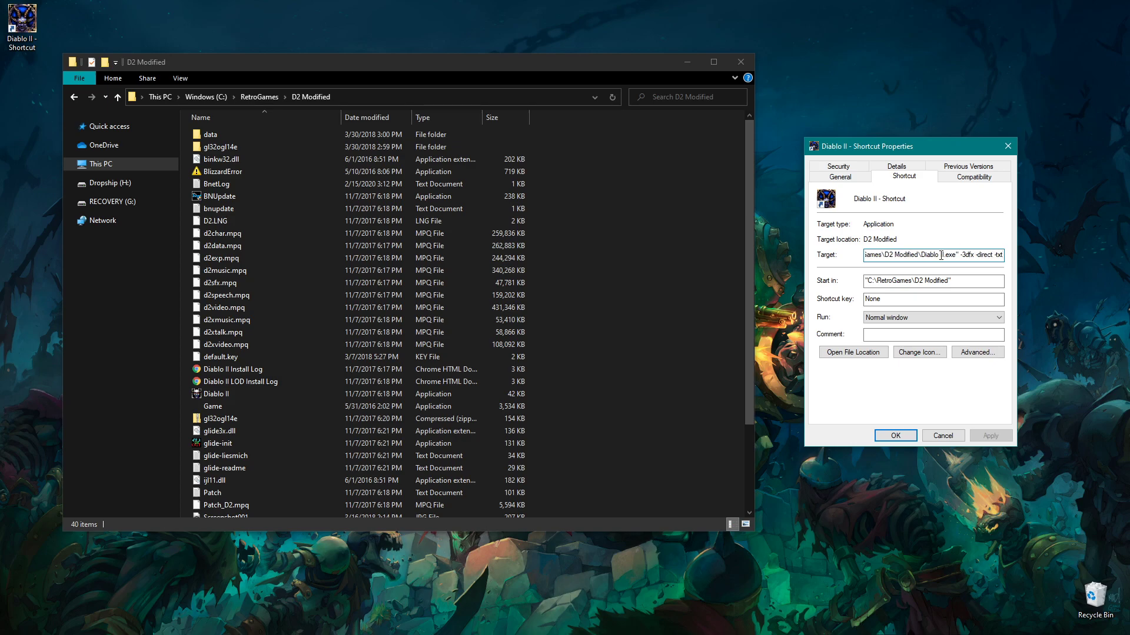
double_click(994, 255)
Highlight the -direct option in the Diablo II shortcut's Target field.
drag(975, 256, 994, 255)
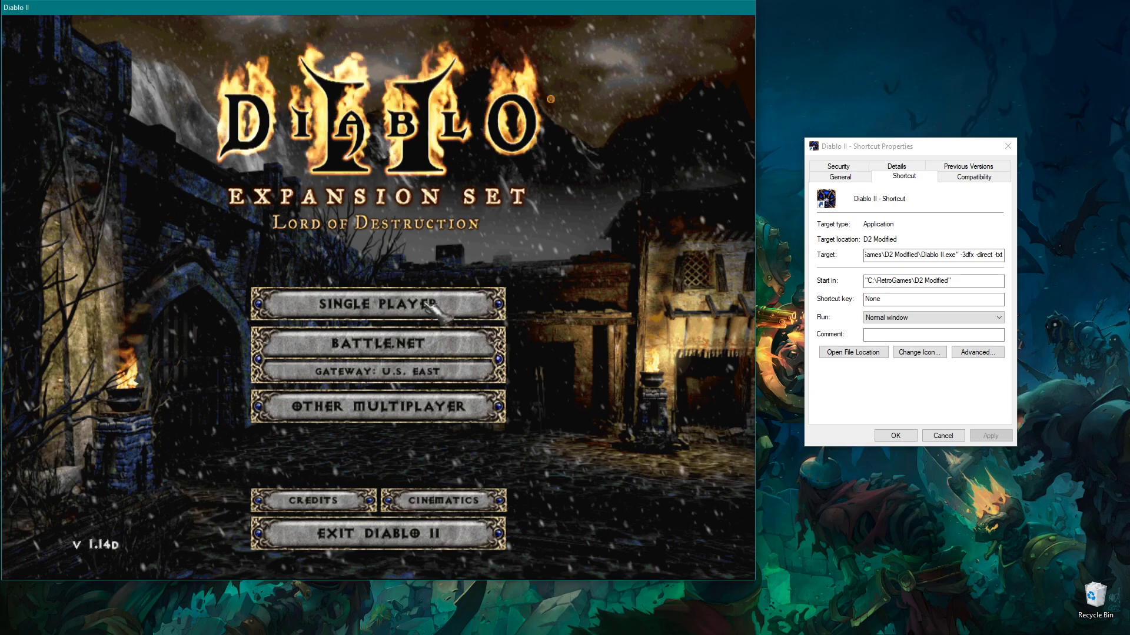
Exit Diablo II from the Lord of Destruction main menu.
click(470, 538)
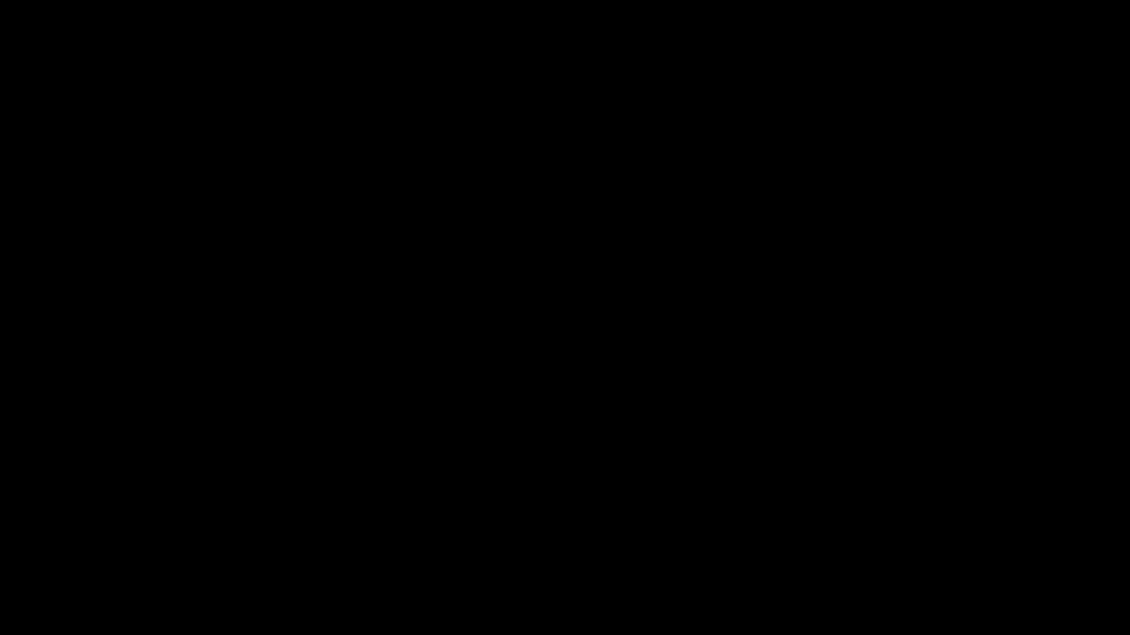